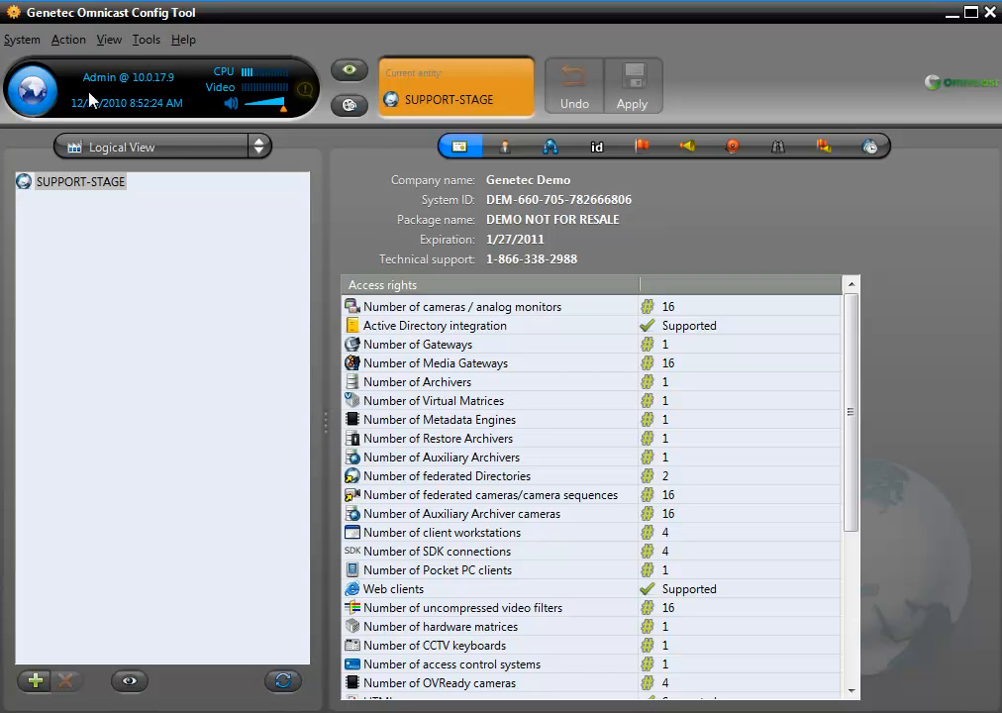
- Switch to the User Management view and look through the existing user groups and users
click(257, 148)
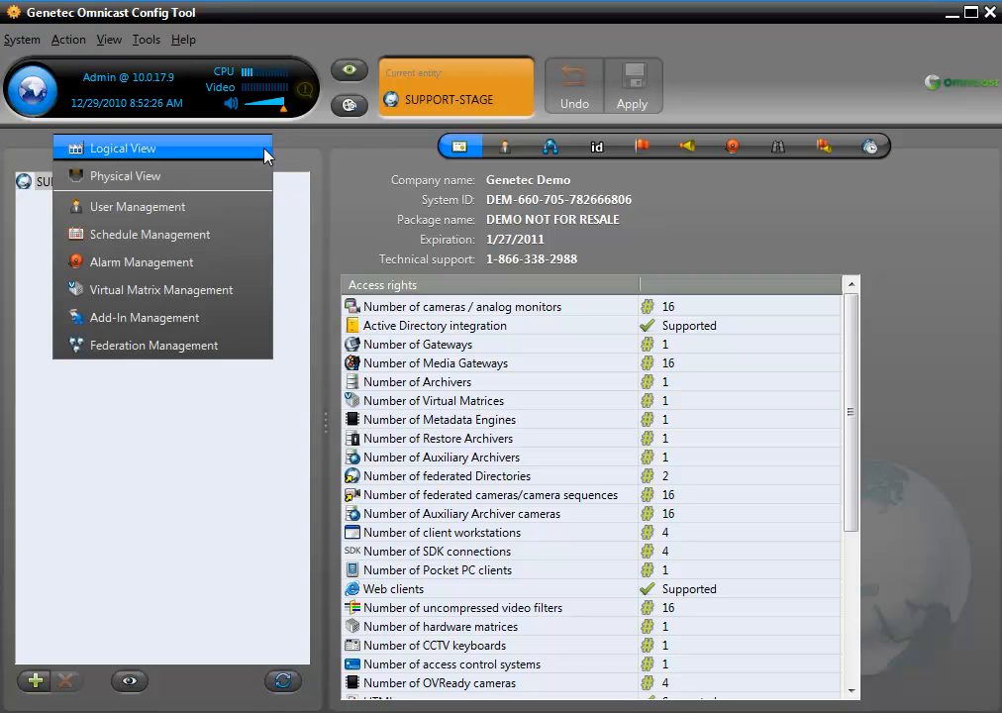
click(262, 206)
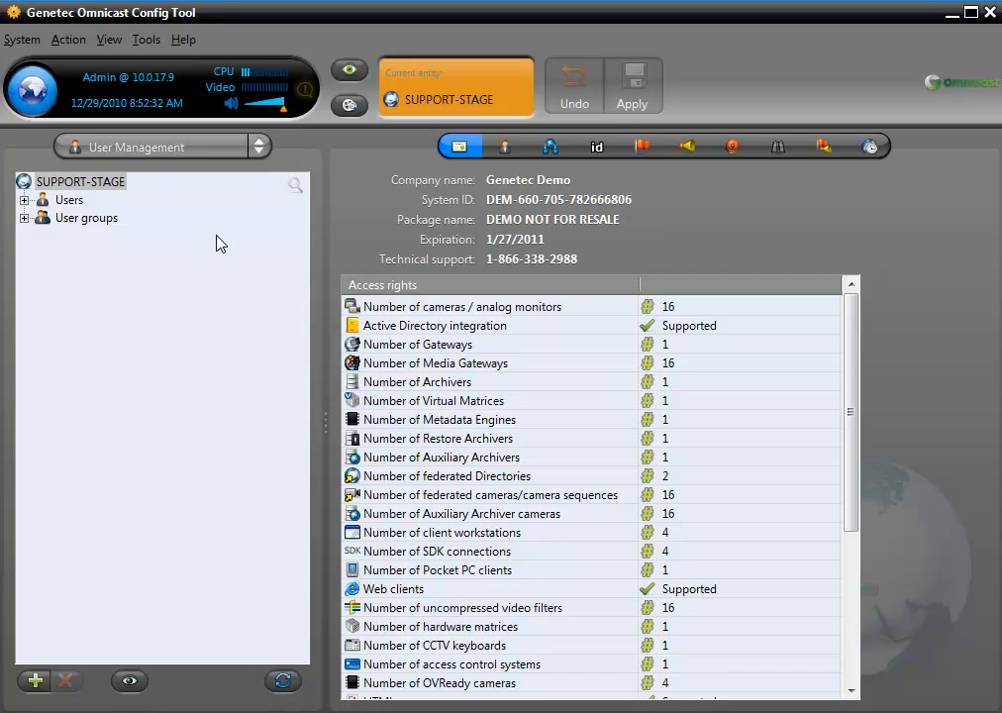
click(24, 217)
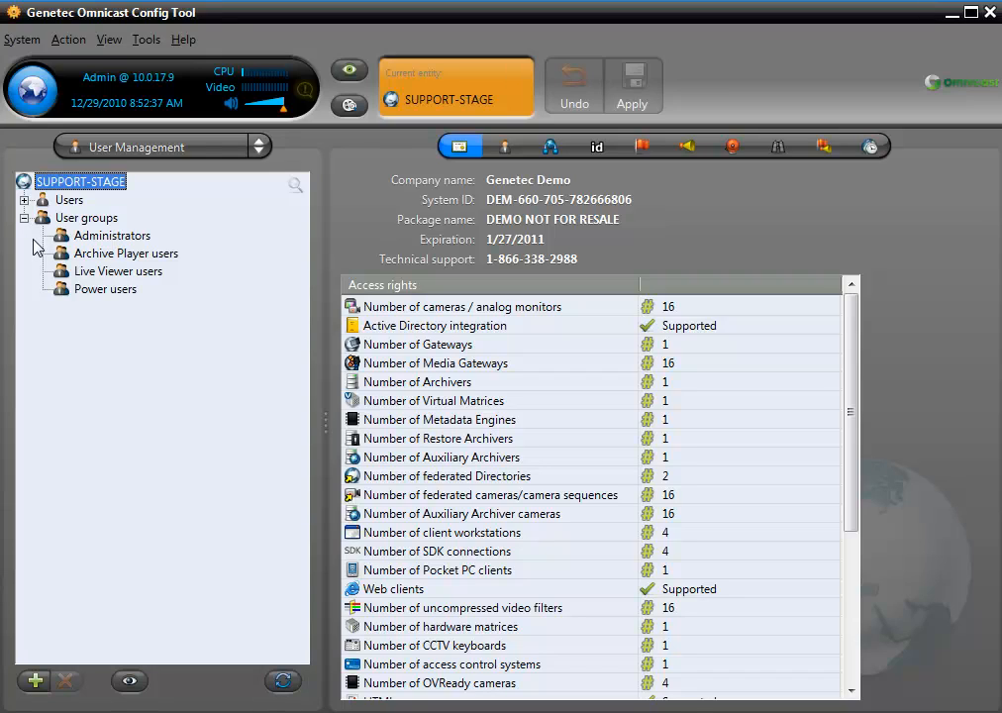
click(23, 218)
click(24, 200)
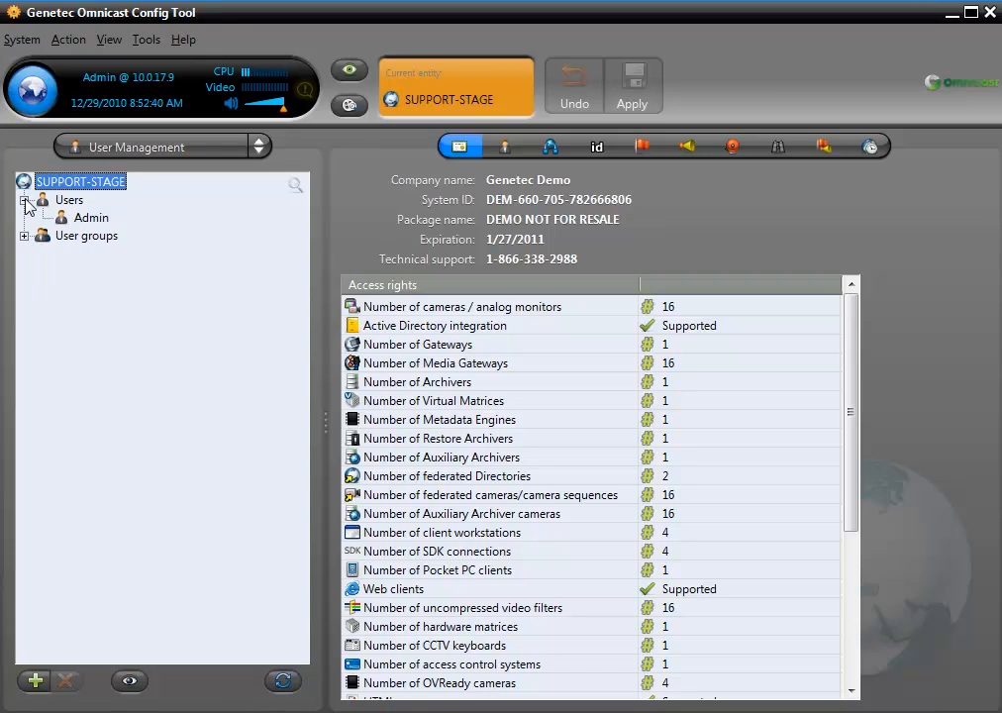
- Open the password change form in the Admin user's properties and close it without entering anything
click(85, 220)
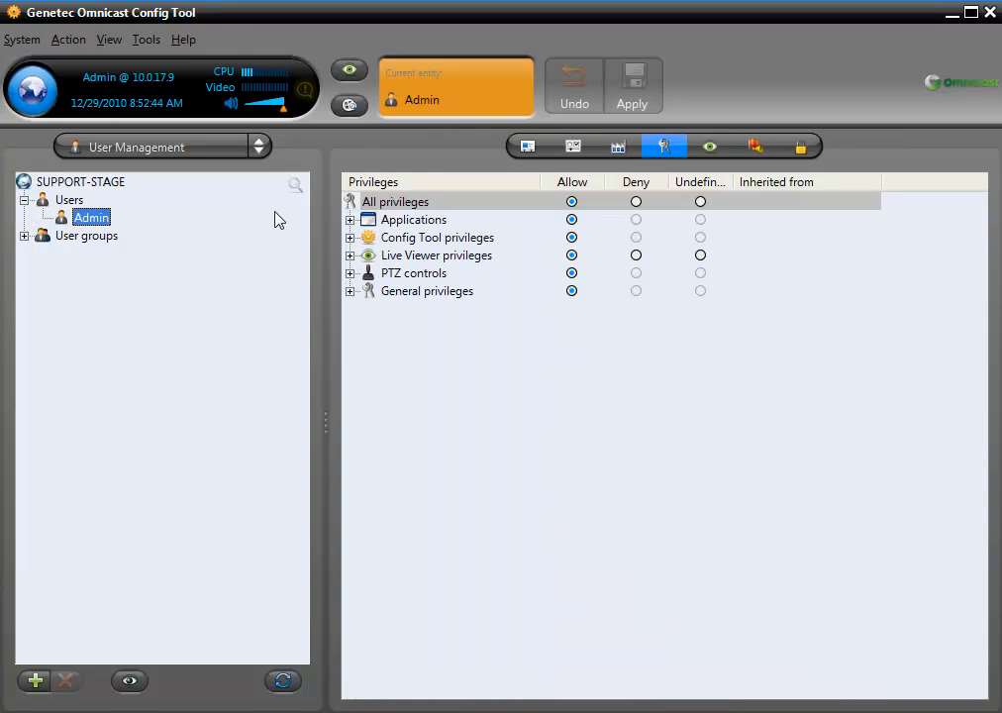
click(584, 156)
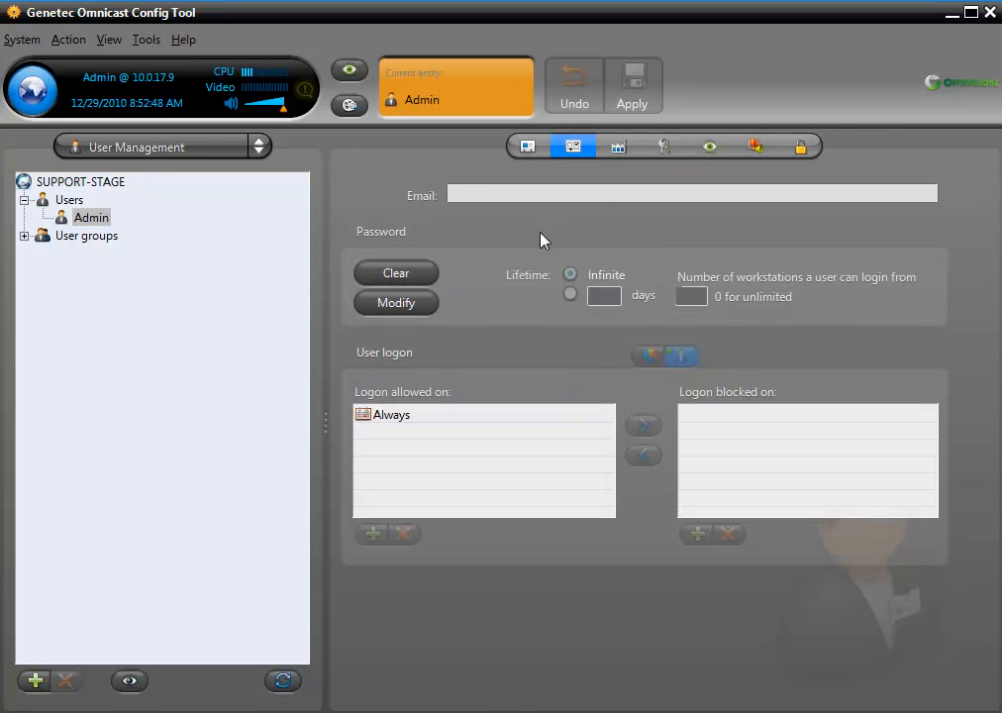
click(424, 311)
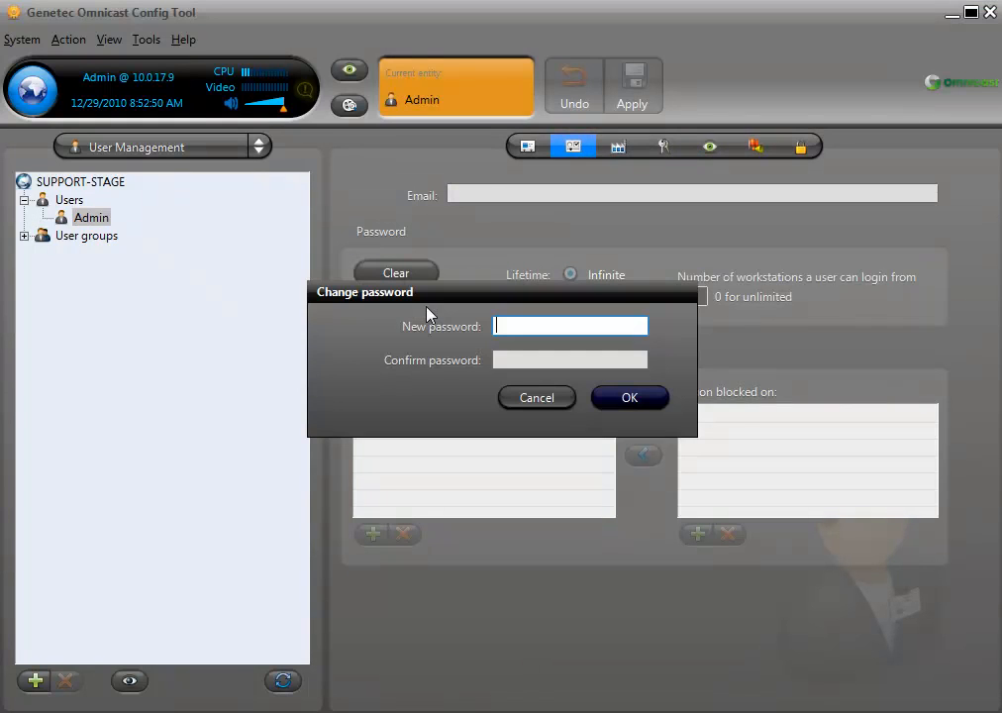
click(533, 398)
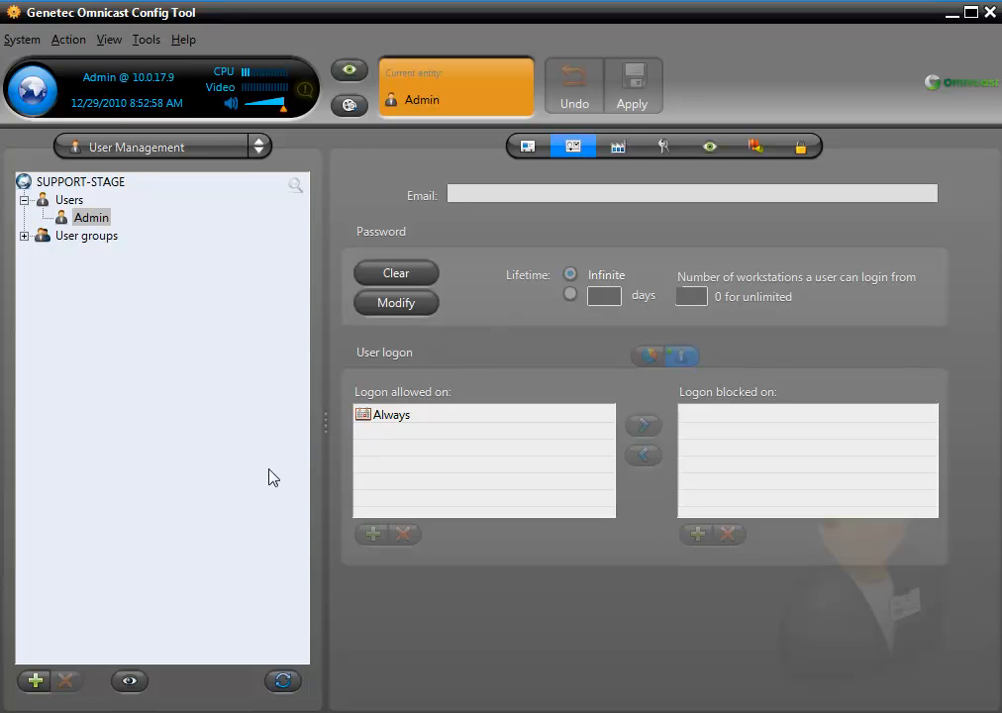
- Create a new user group named Support
click(36, 680)
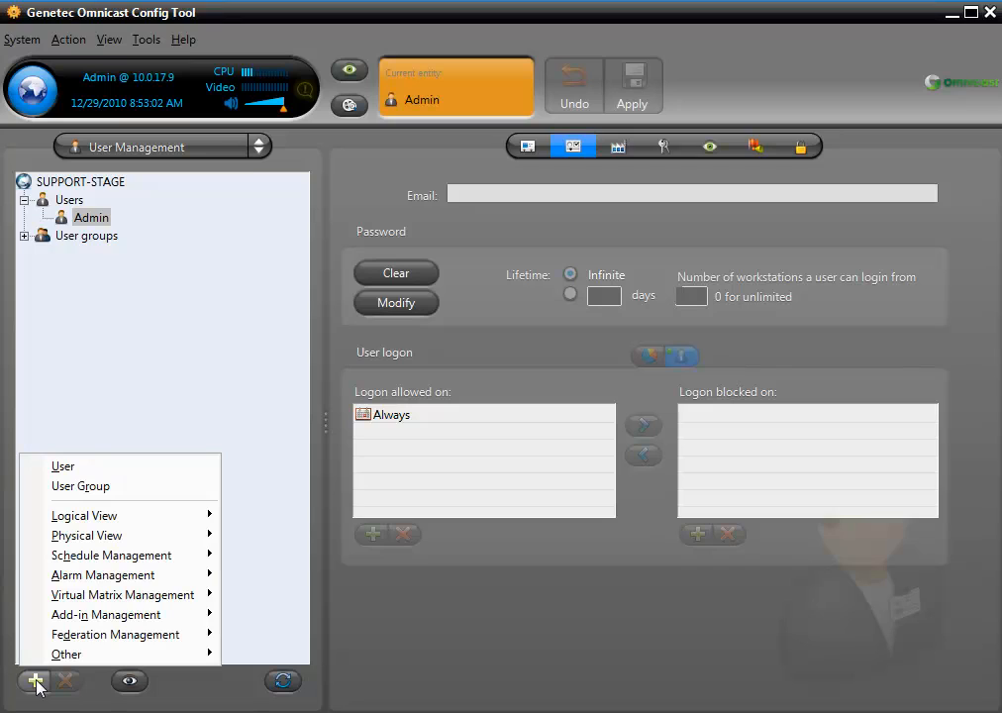
click(99, 488)
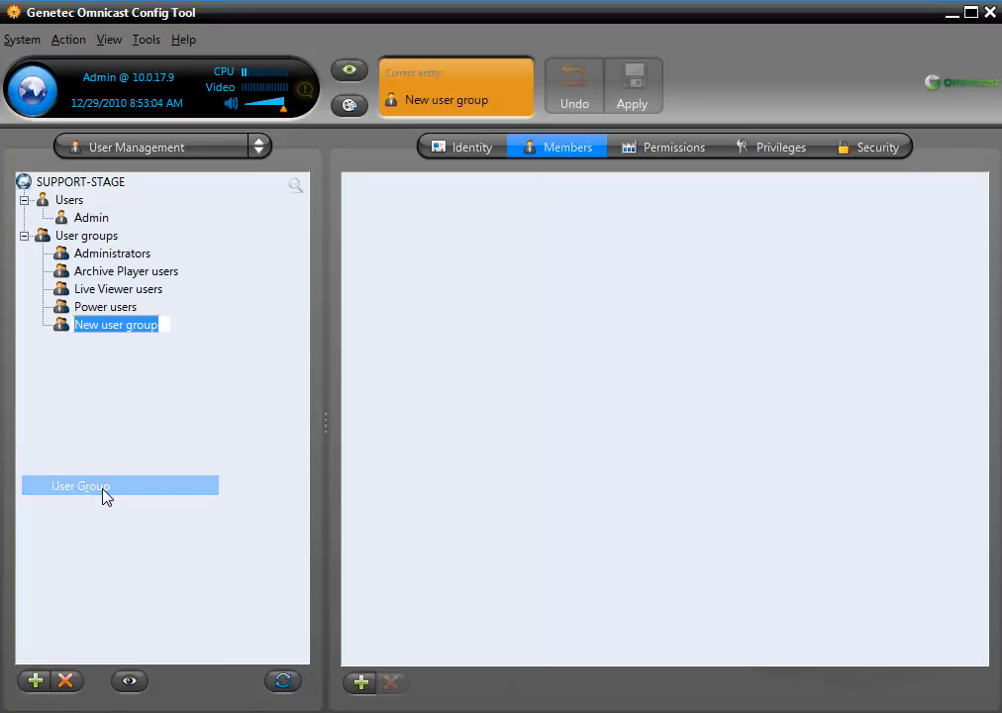
text(S)
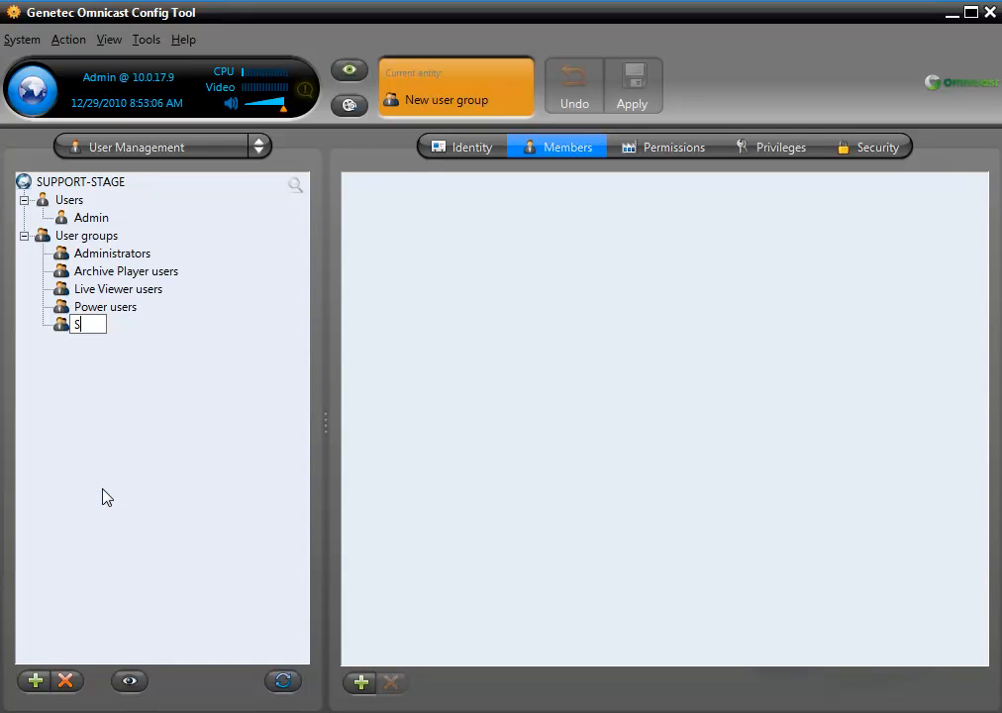
text(upport)
key(Return)
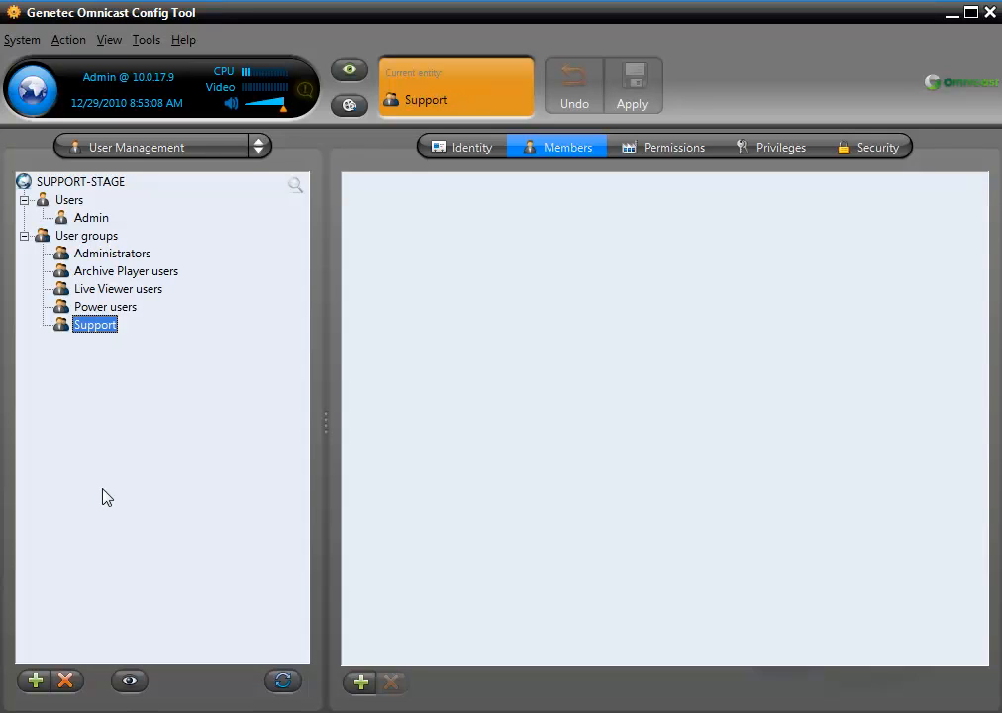
- Allow all privileges for the Support user group and apply the change
click(776, 151)
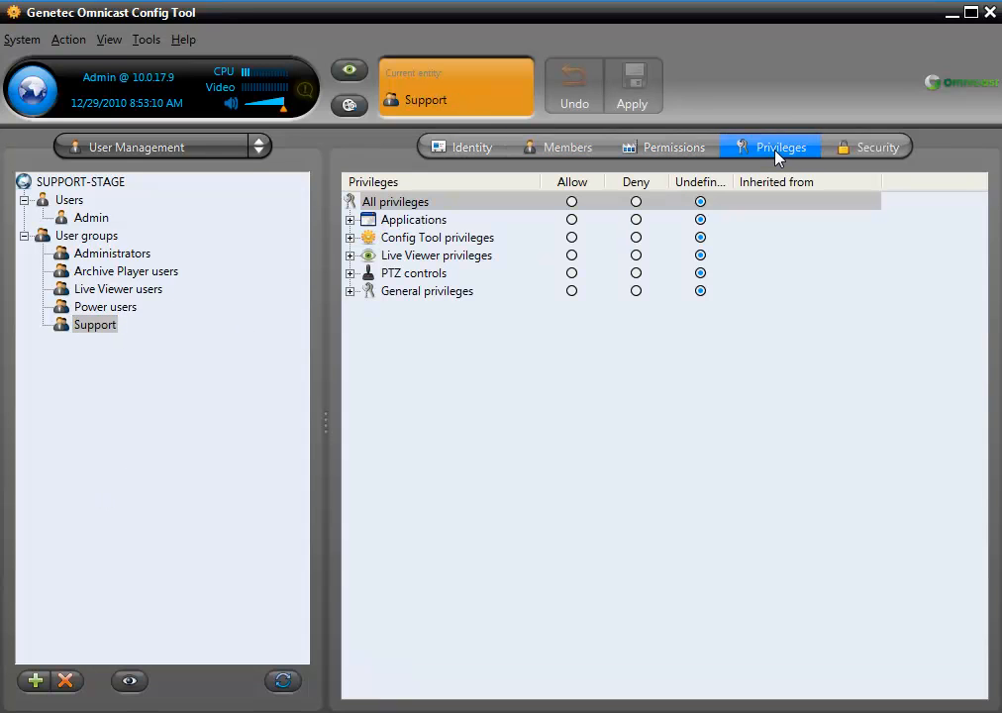
click(571, 203)
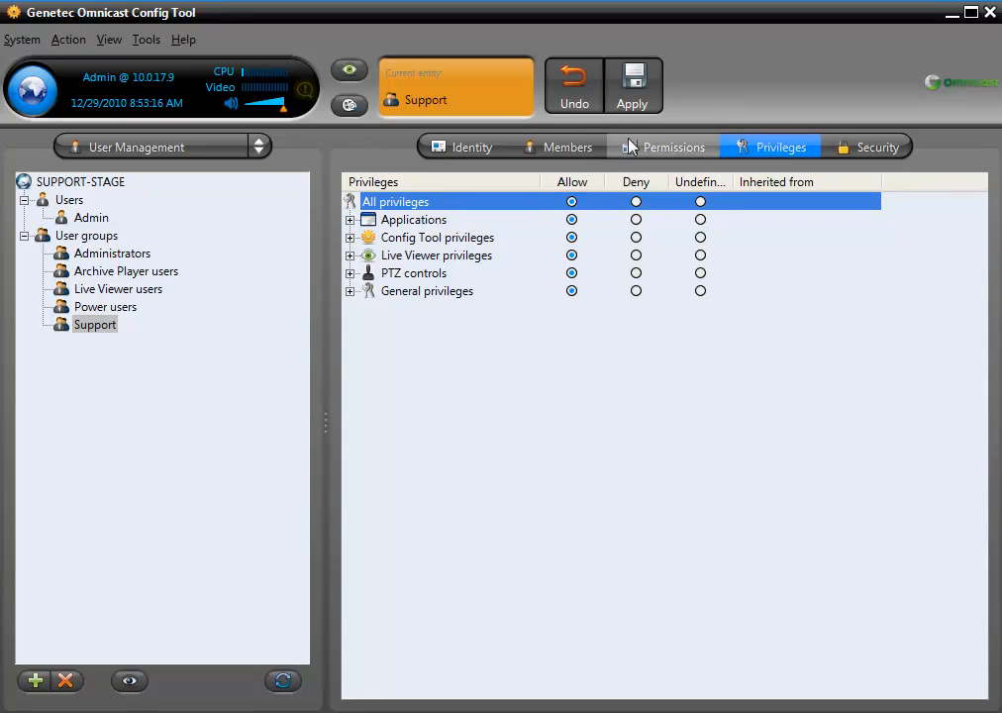
click(648, 98)
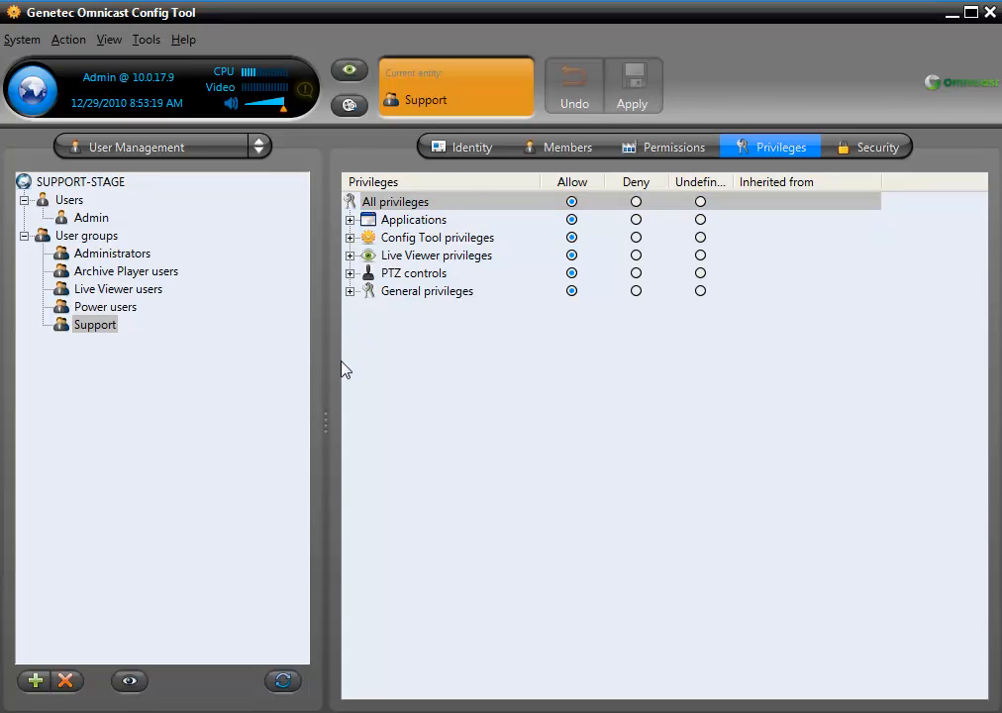
- Create a new user named TestUser
click(39, 681)
click(146, 475)
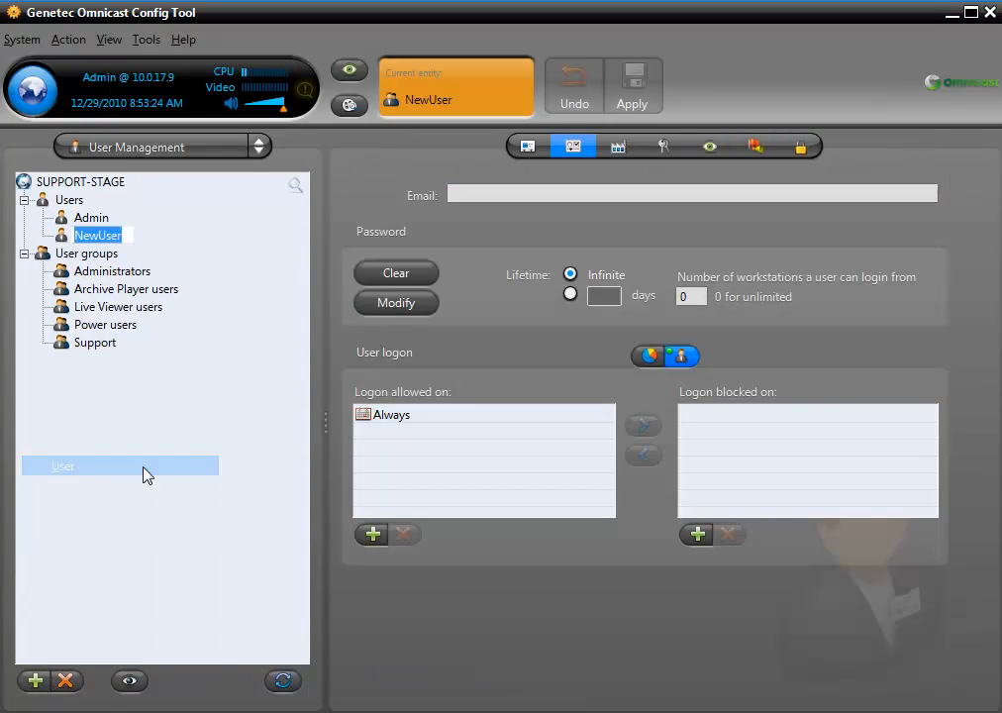
text(Te)
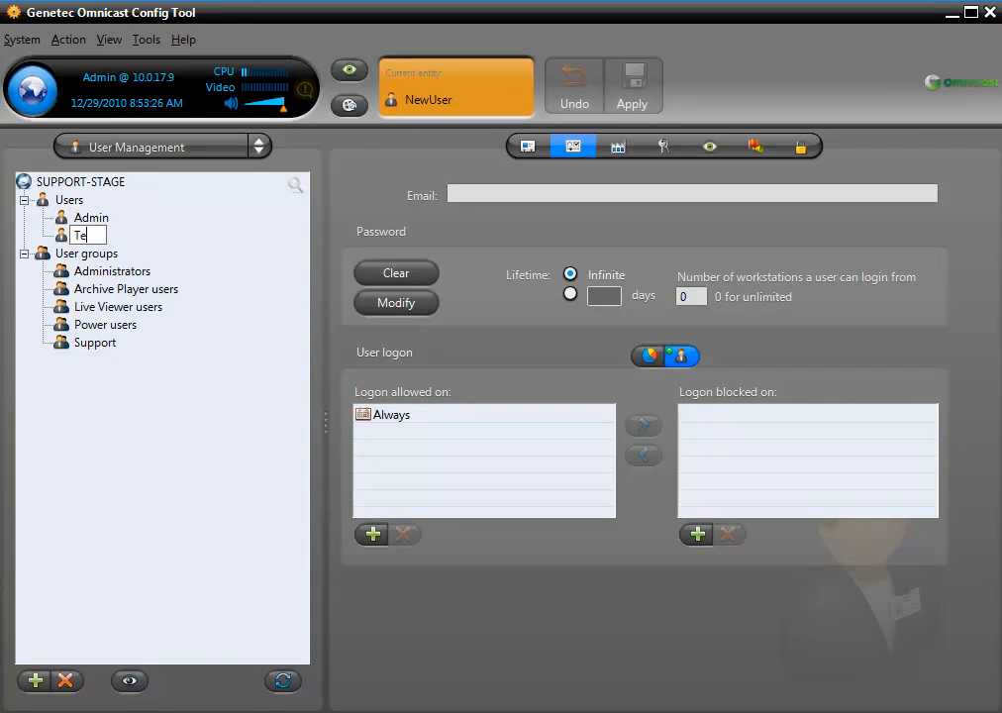
text(stUser)
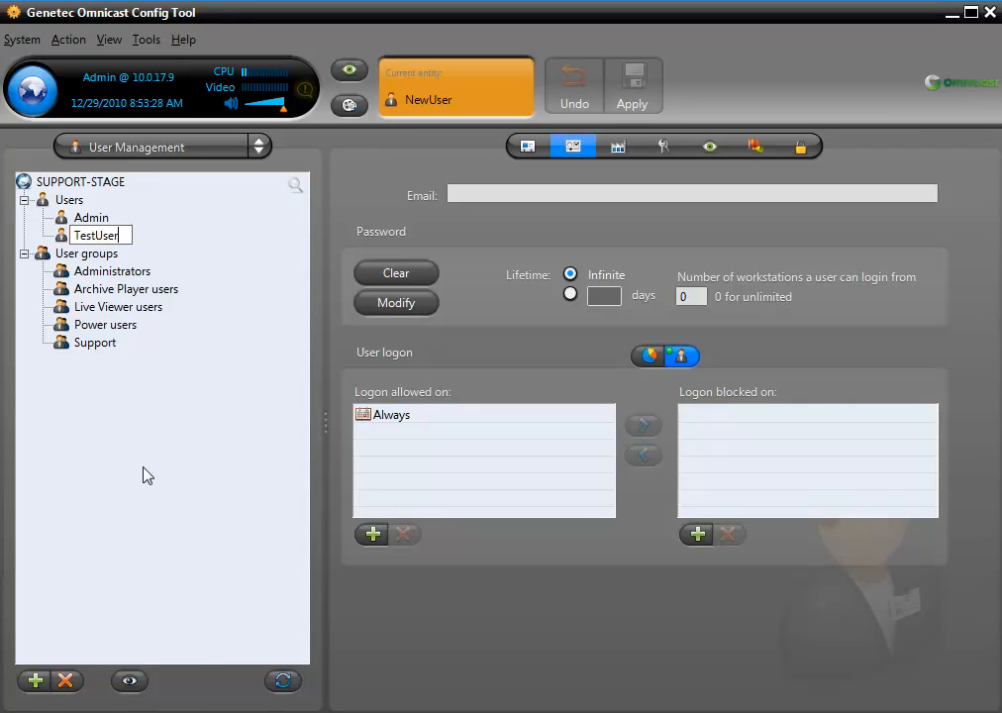
key(Return)
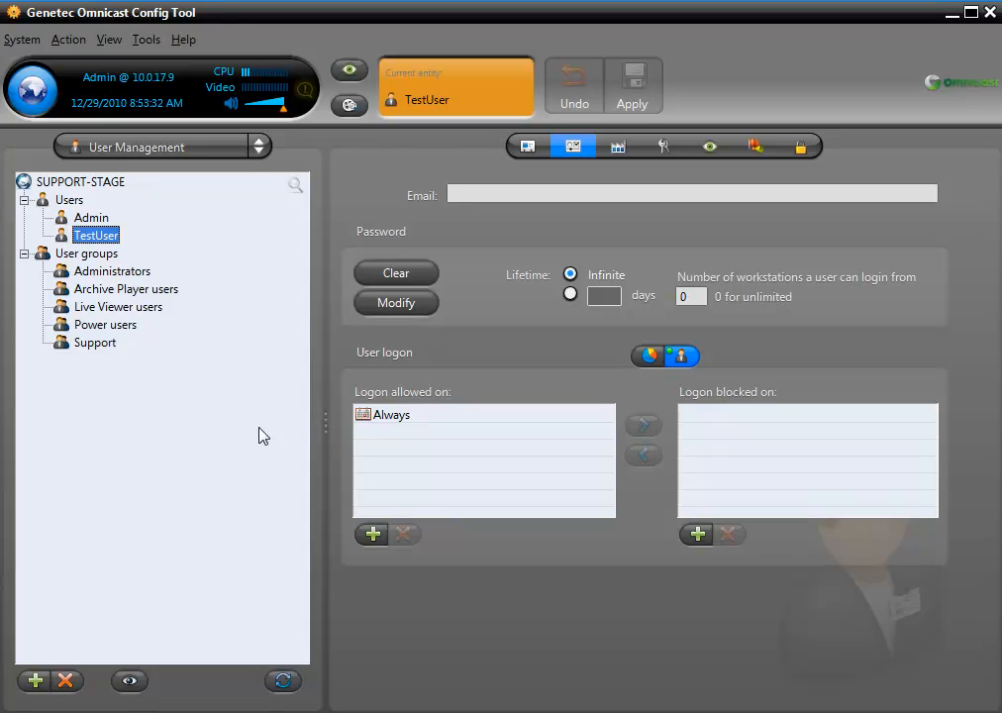
- Set TestUser's account password by entering and confirming the new password
click(406, 309)
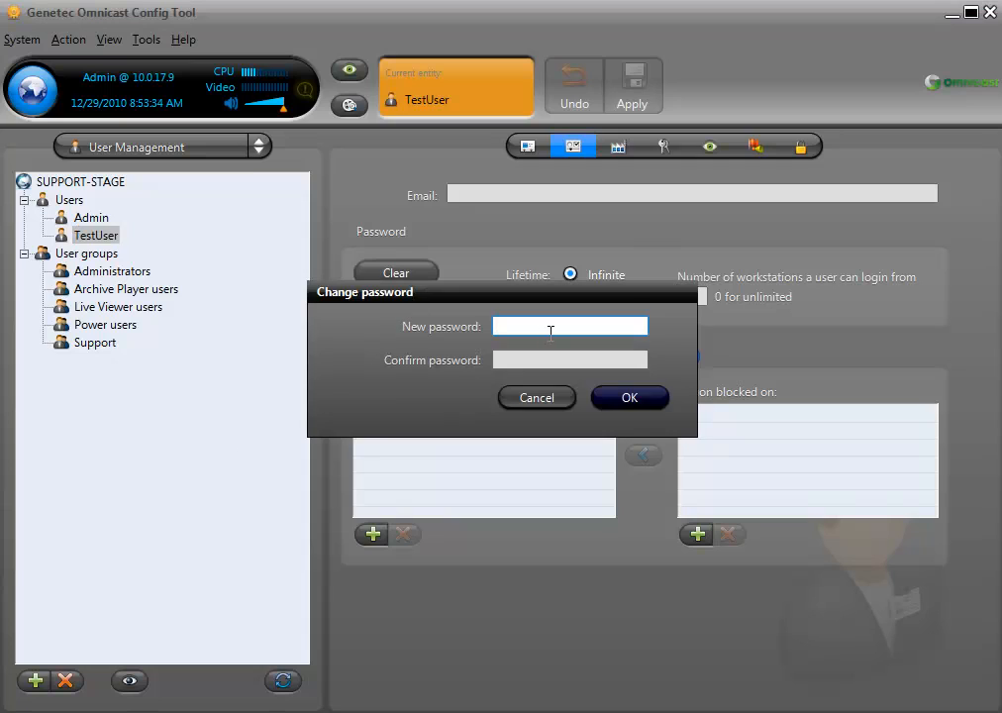
text(*******)
key(Tab)
text(*******)
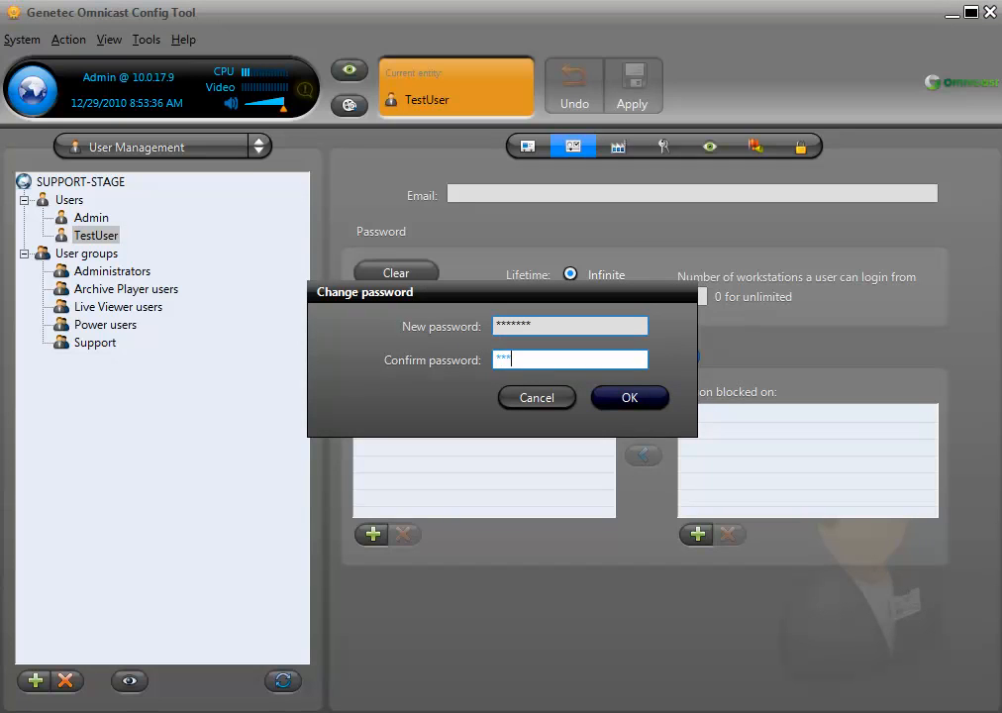
click(630, 399)
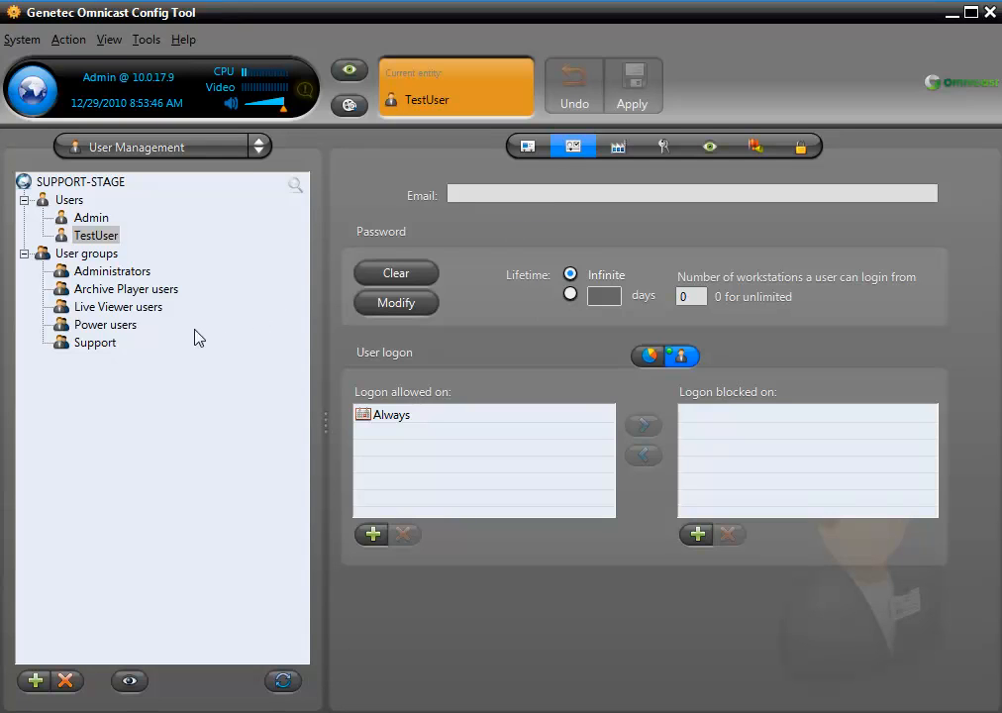
- Add TestUser as a member of the Support user group and check the privileges in TestUser's properties
click(110, 348)
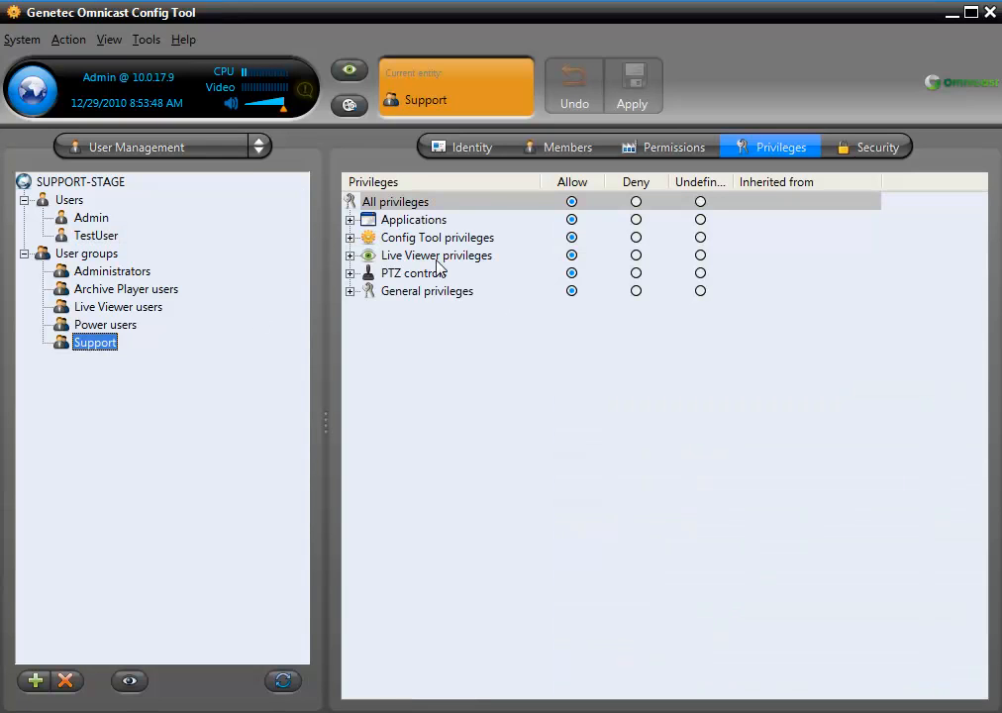
click(564, 149)
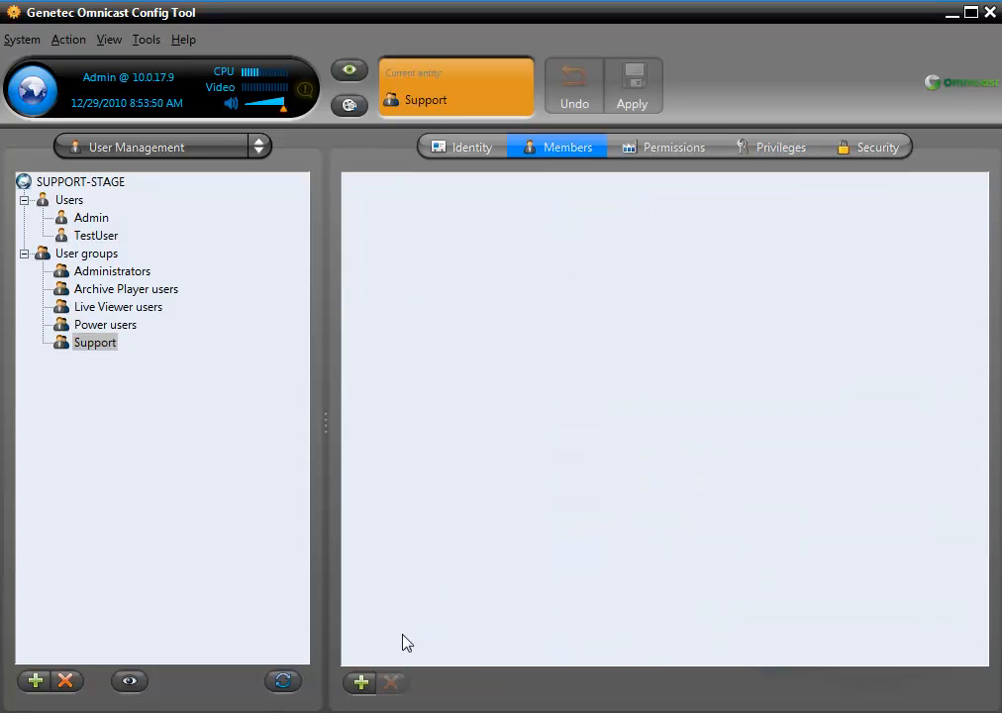
click(361, 683)
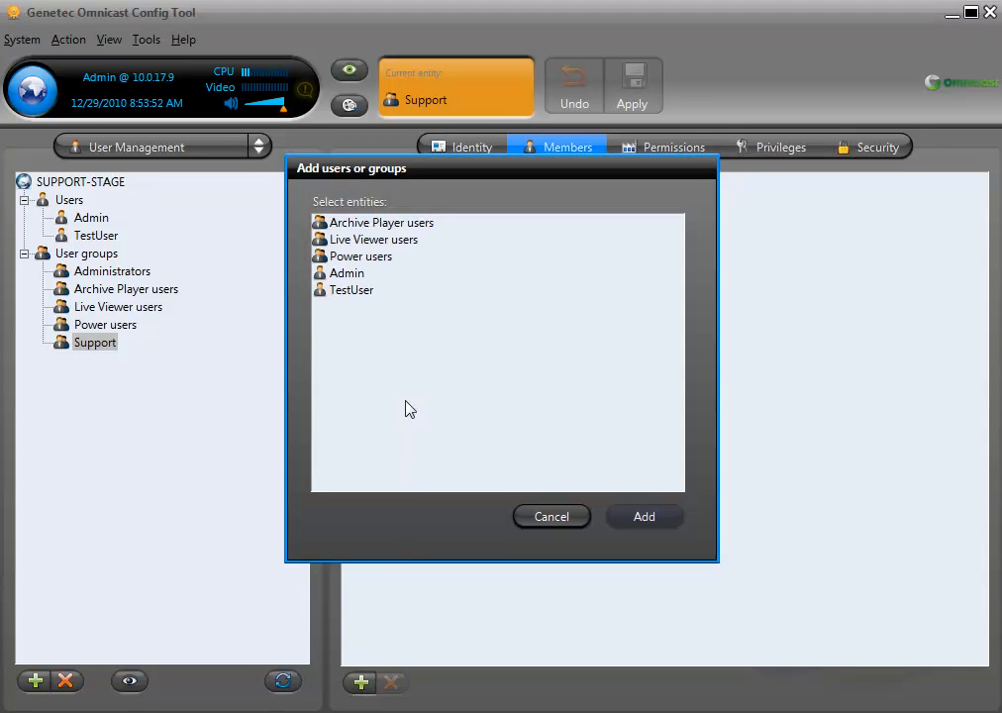
click(355, 291)
click(644, 515)
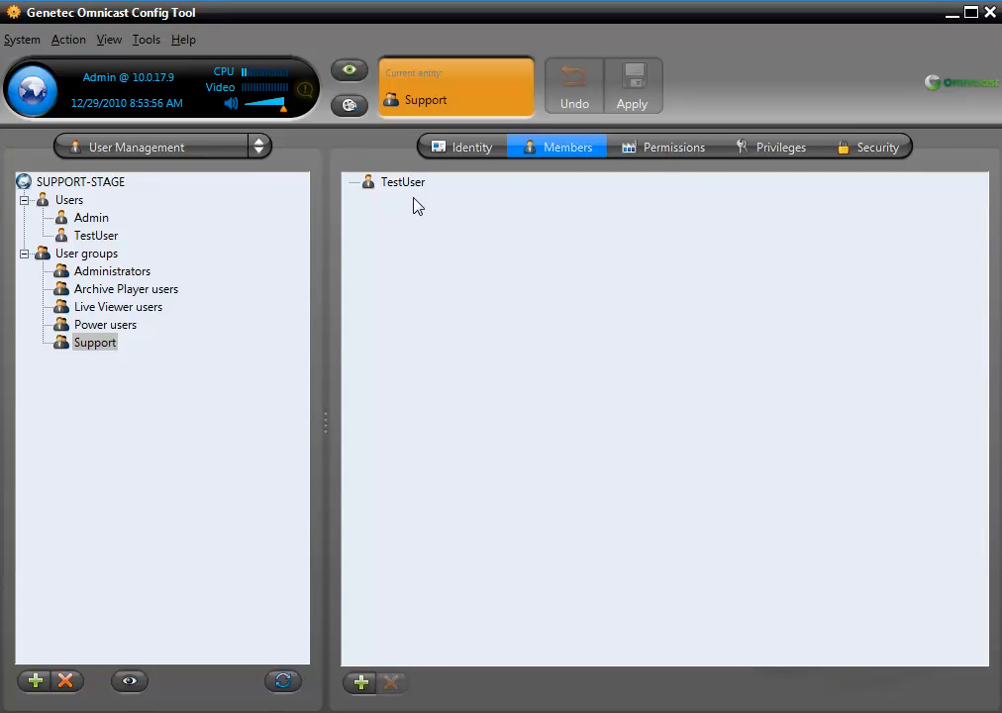
click(105, 237)
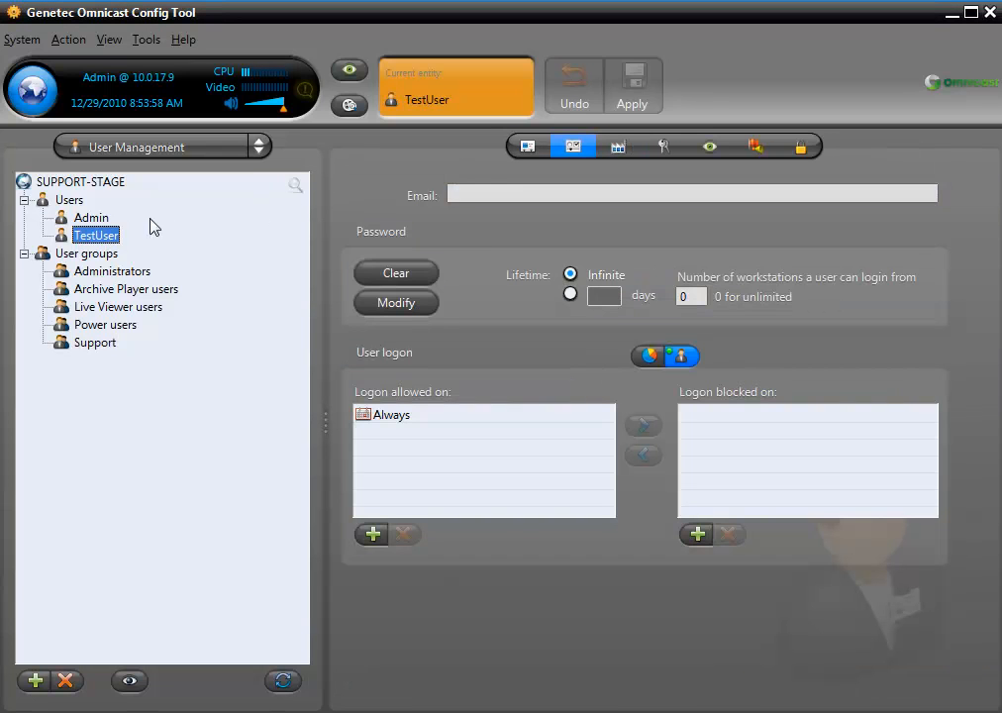
click(664, 148)
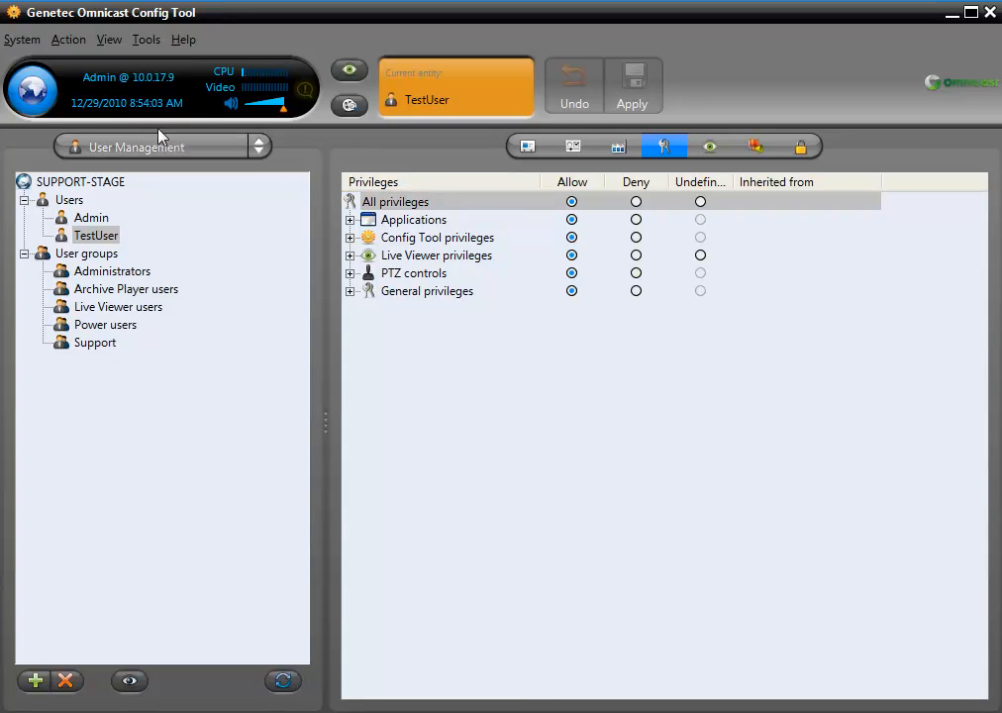
- Disconnect the Admin session and reconnect to gateway 10.0.17.9 as TestUser, entering the account password
click(42, 93)
click(41, 93)
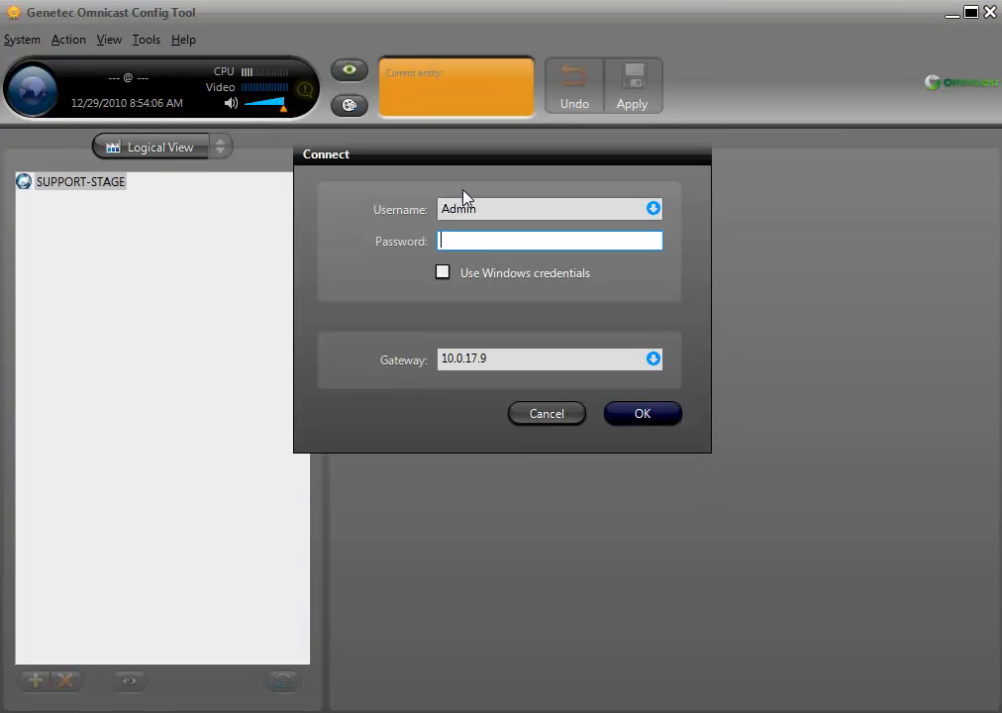
click(537, 211)
text(TestUser)
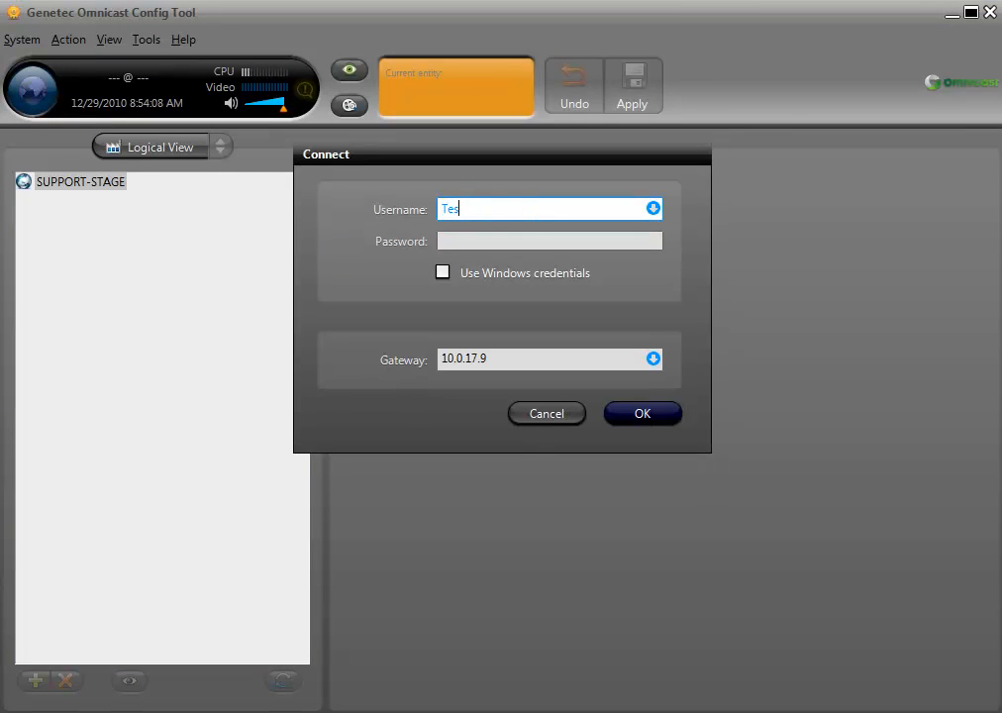
key(Tab)
text(*******)
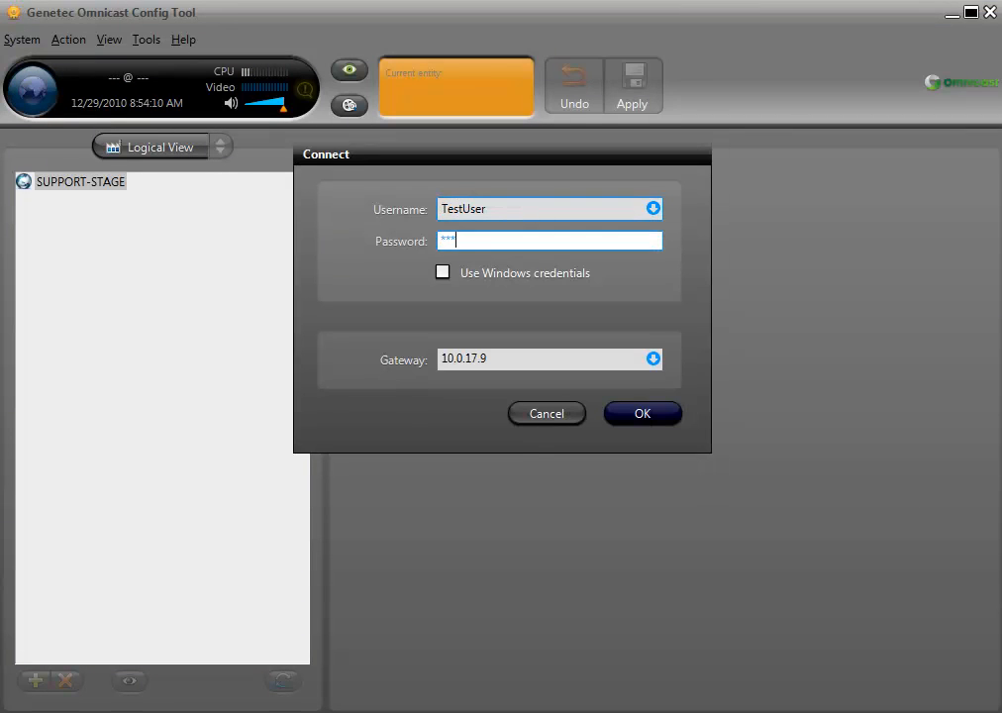
click(670, 412)
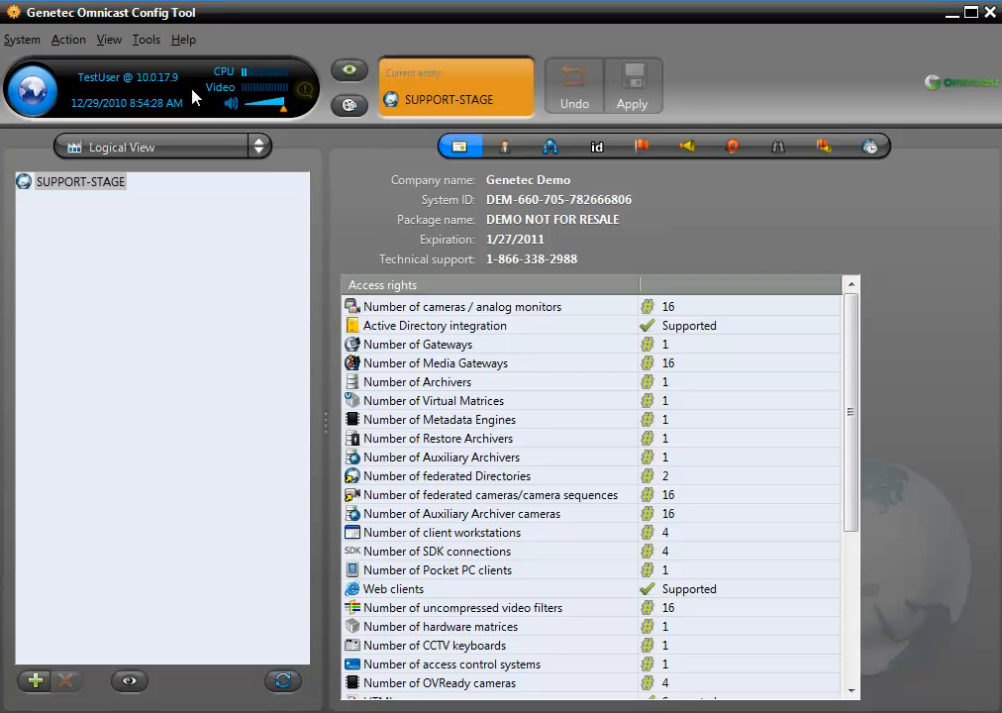
- Return to User Management and examine which of TestUser's own properties are accessible from this account
click(258, 146)
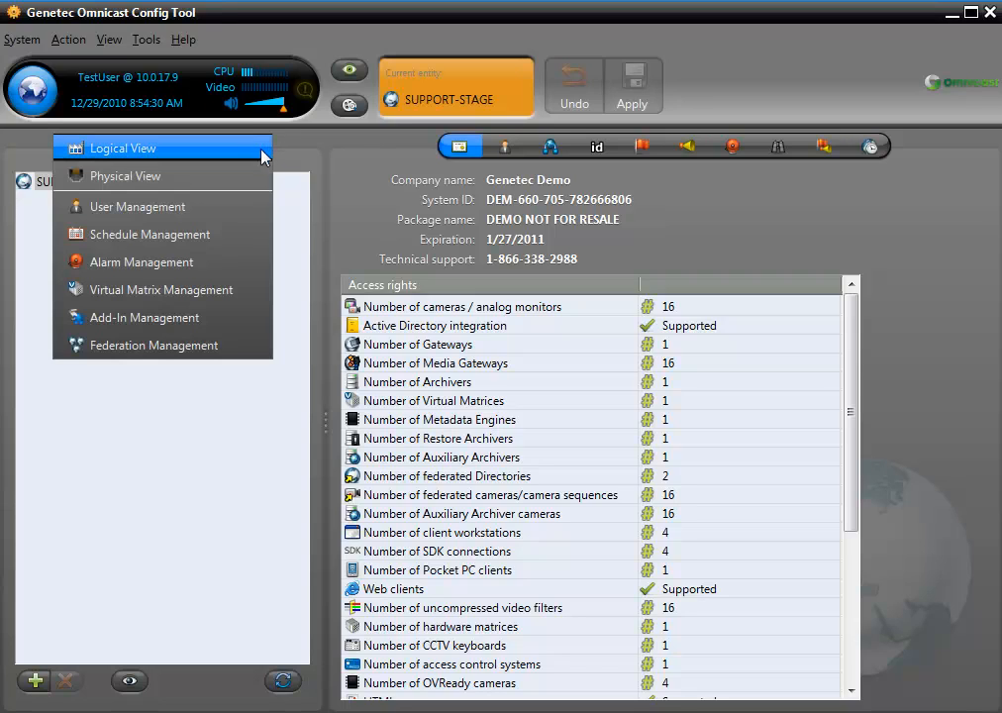
click(249, 207)
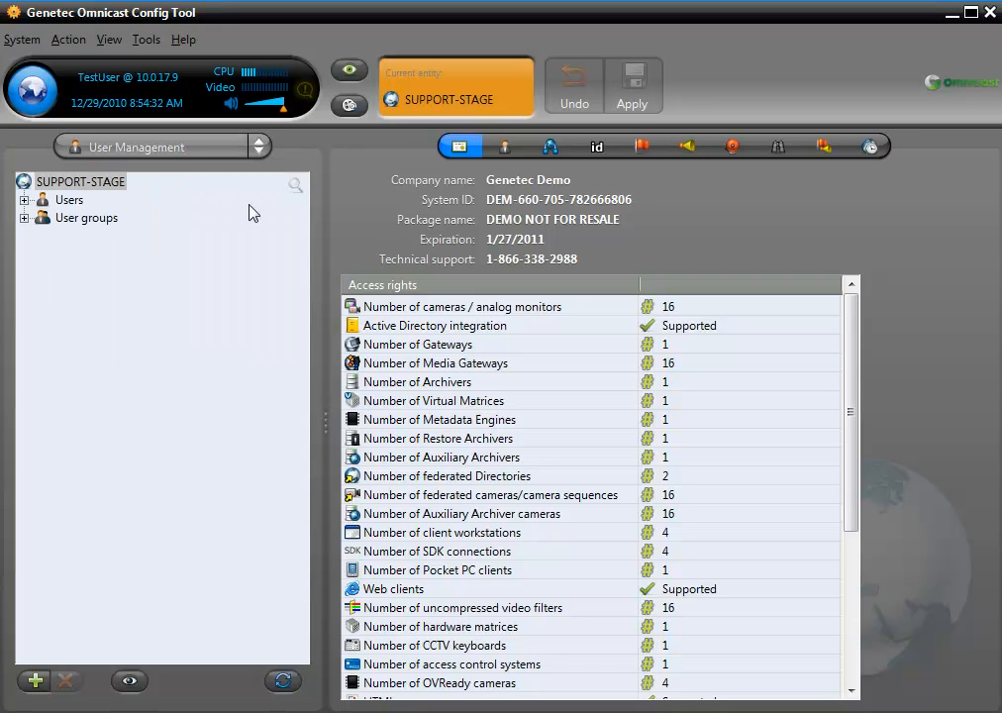
click(23, 199)
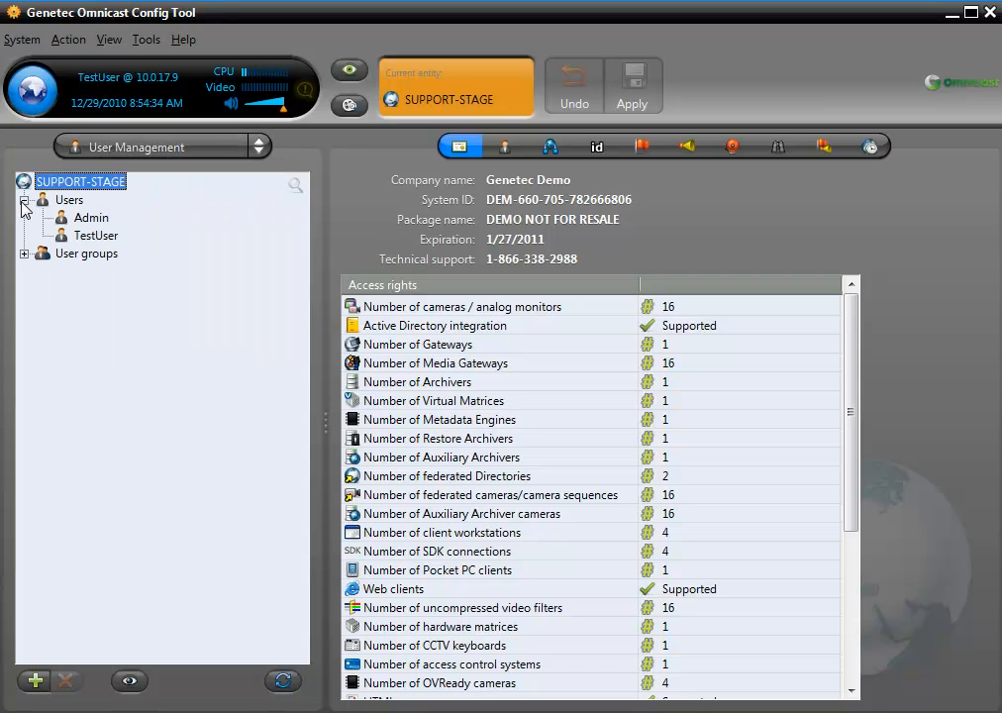
click(96, 235)
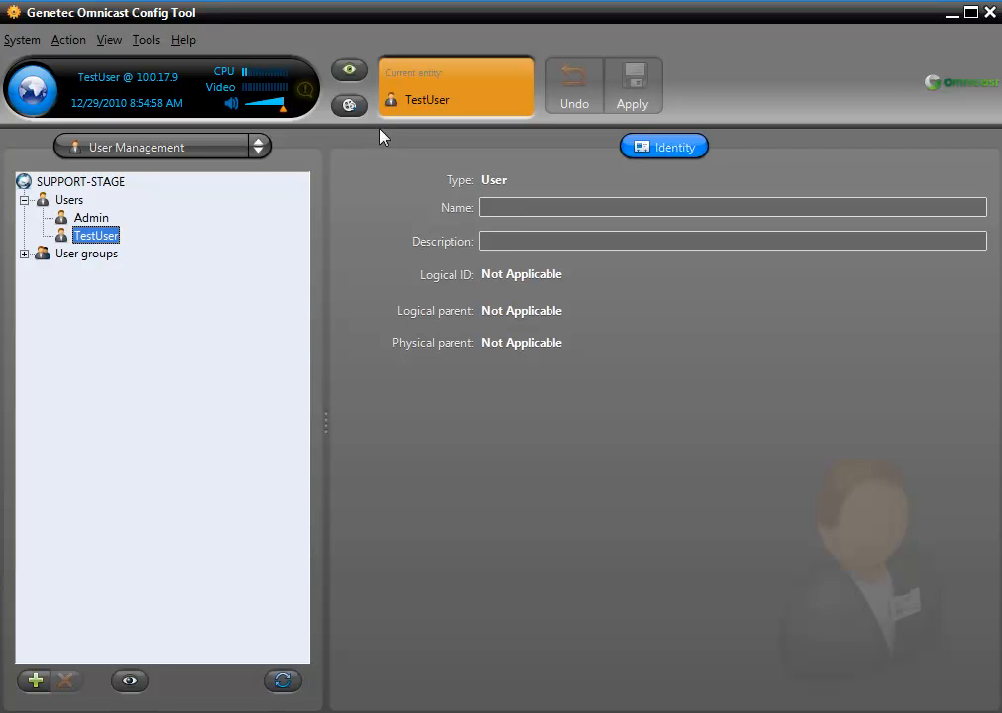
- Launch the Live Viewer application from the TestUser session
click(360, 77)
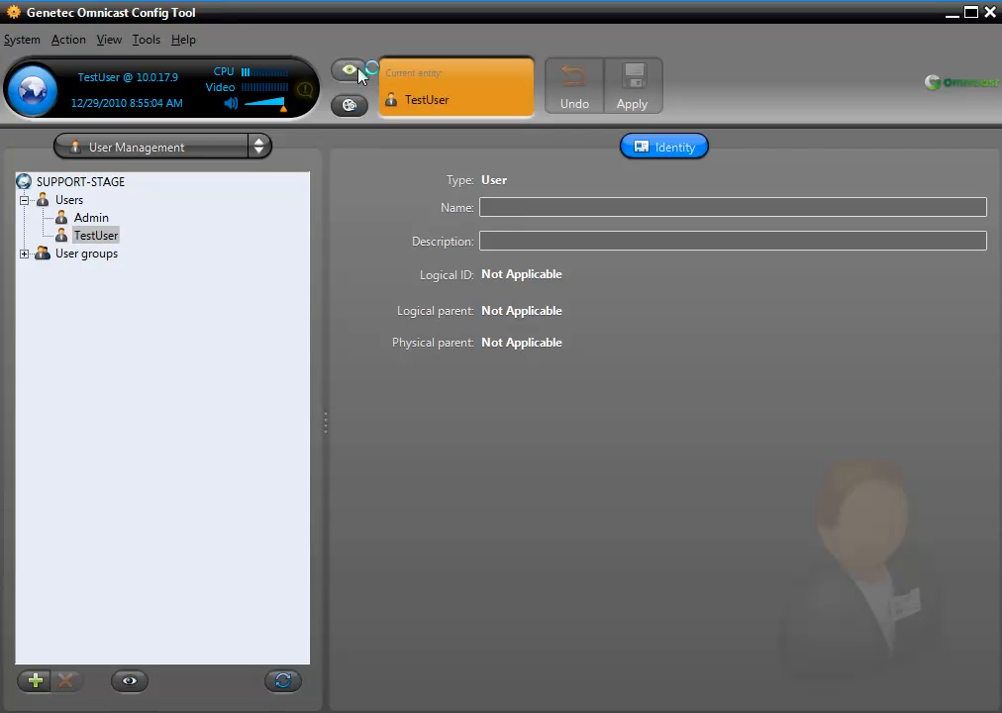